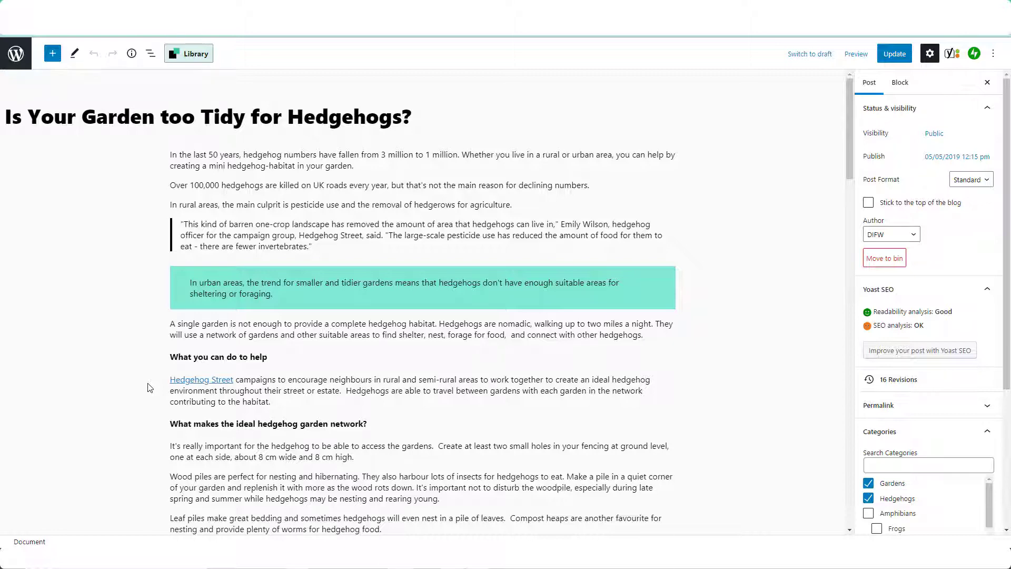
Step: Link 'Hedgehog Street' to hedgehogstreet.org, opening in a new tab
{"action": "left_click_drag", "start_coordinate": [173, 384], "coordinate": [240, 383]}
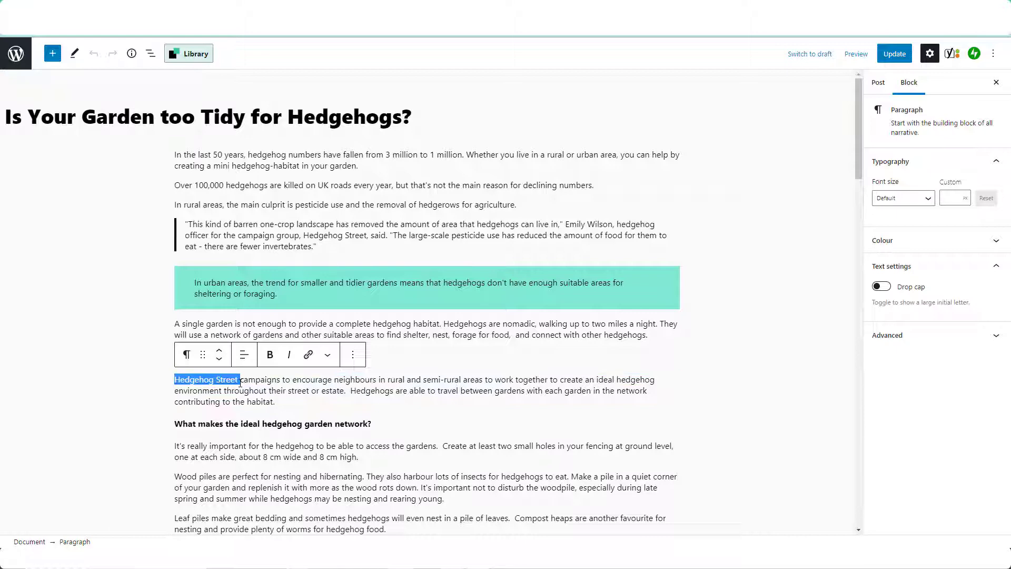
{"action": "left_click", "coordinate": [308, 355]}
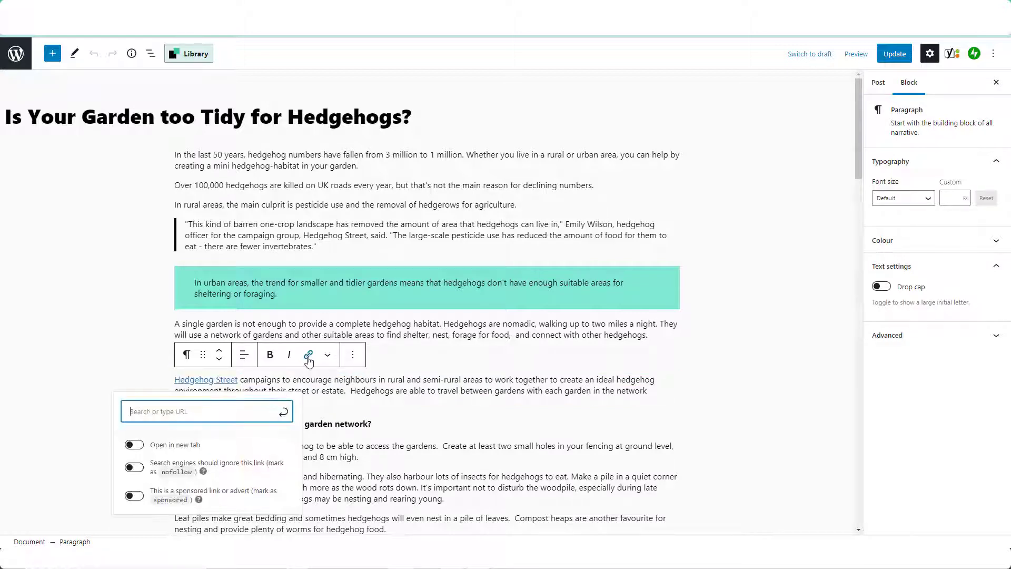
{"action": "type", "text": "https://www.hedgehogstreet.org"}
{"action": "key", "text": "Return"}
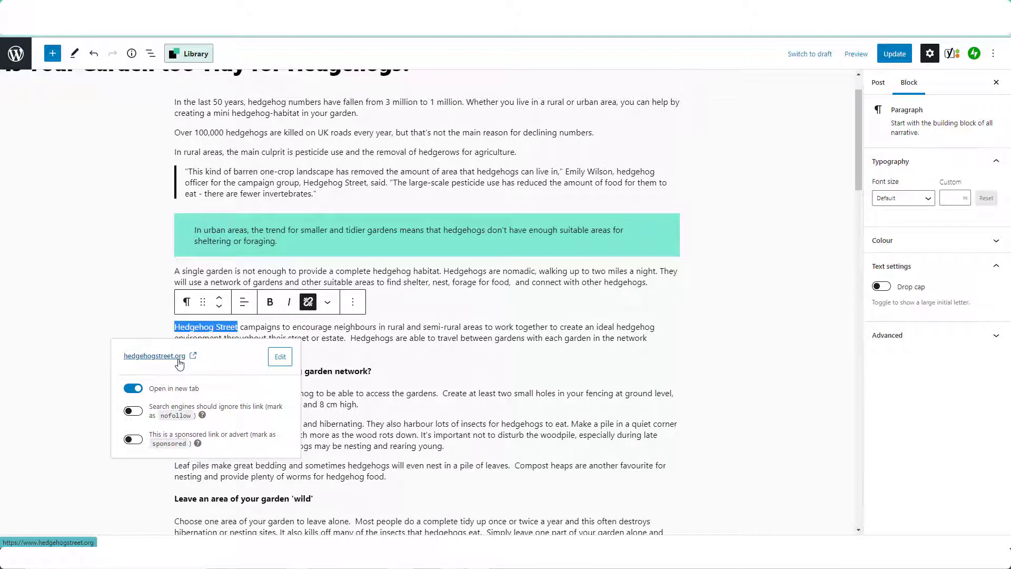
{"action": "left_click", "coordinate": [136, 391]}
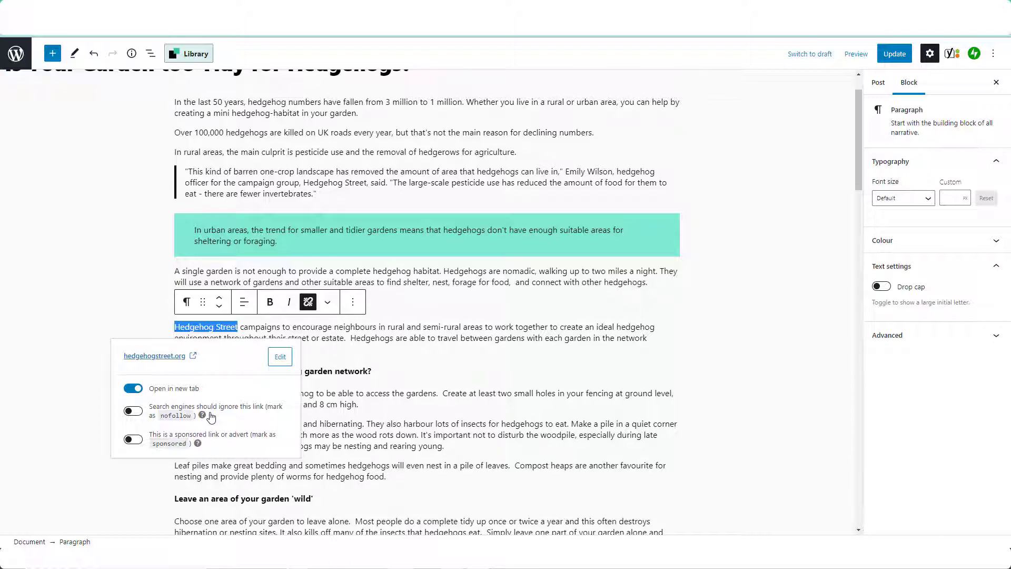
Step: Try the nofollow and sponsored toggles on the Hedgehog Street link, leaving nofollow off
{"action": "left_click", "coordinate": [138, 412]}
{"action": "left_click", "coordinate": [205, 327]}
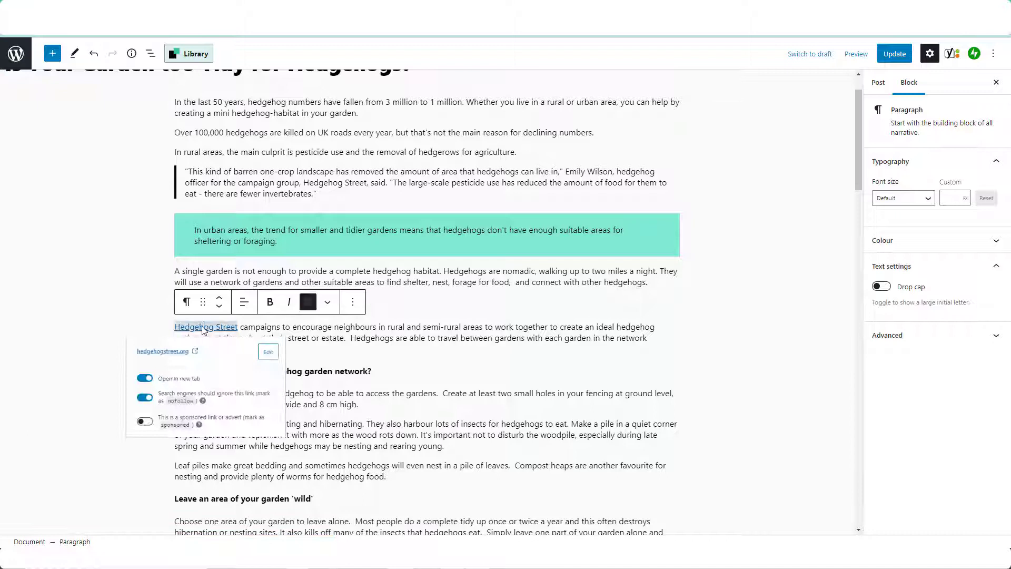
{"action": "left_click", "coordinate": [129, 411]}
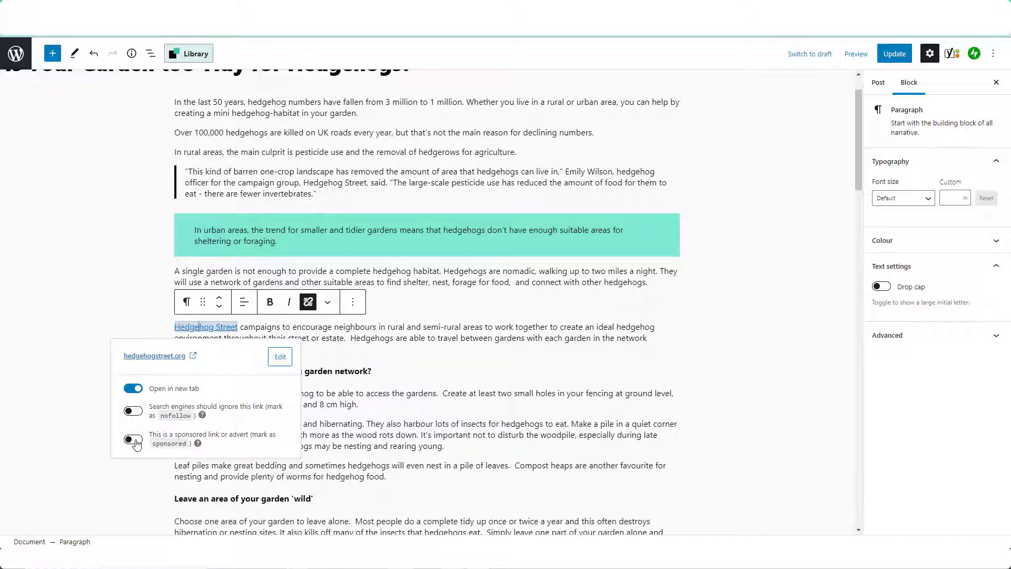
{"action": "left_click", "coordinate": [136, 444]}
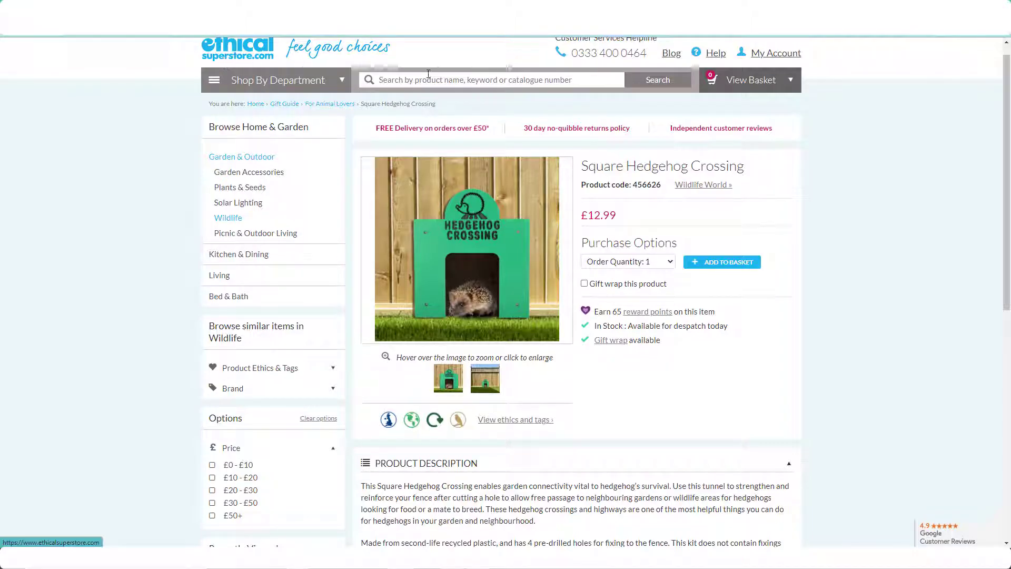
Step: Scroll through the Ethical Superstore Square Hedgehog Crossing product page (£12.99)
{"action": "scroll", "coordinate": [841, 286], "scroll_direction": "down", "scroll_amount": 2}
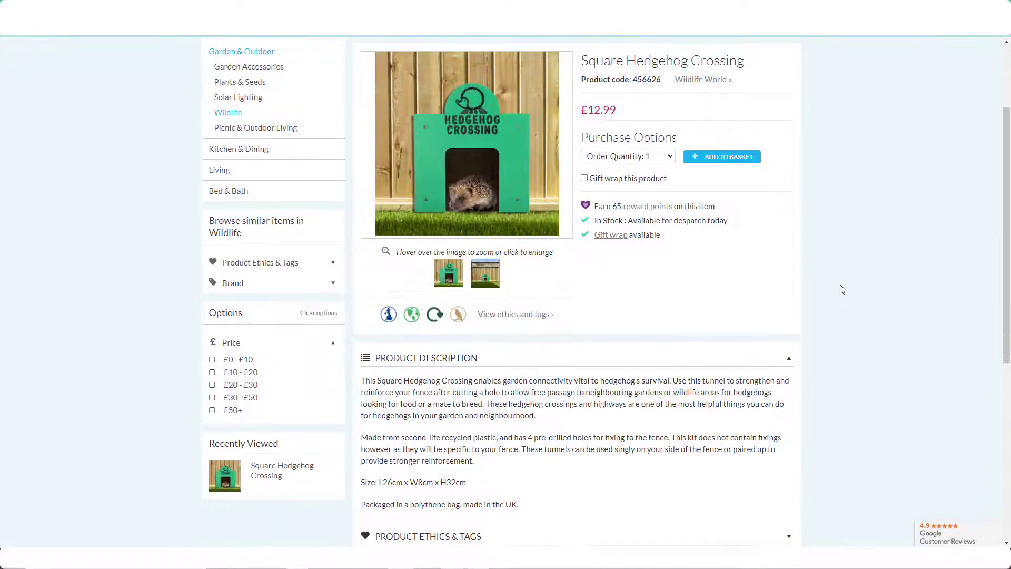
{"action": "scroll", "coordinate": [858, 262], "scroll_direction": "up", "scroll_amount": 3}
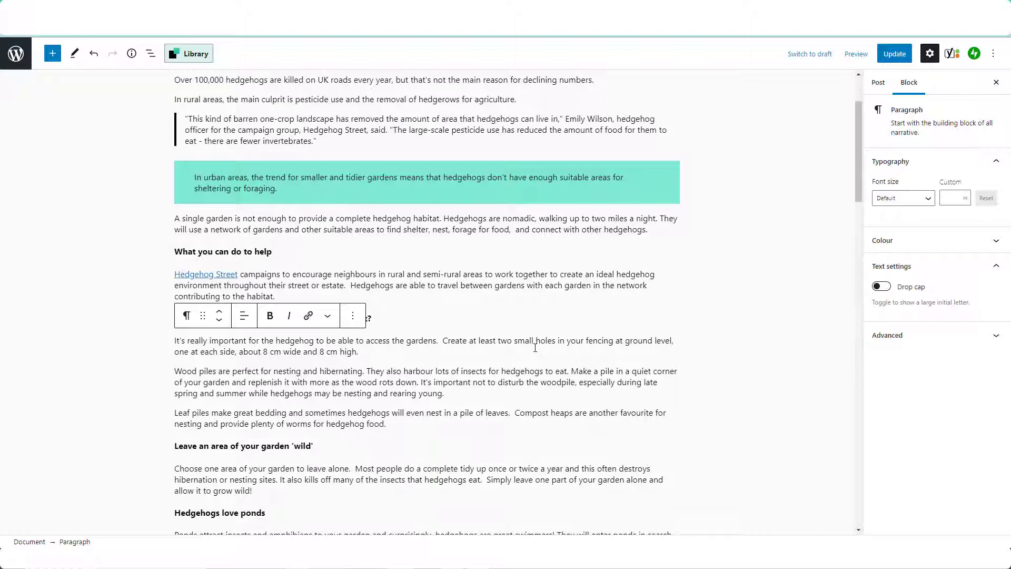
Step: Link 'holes in your fencing' to the square-hedgehog-crossing product page, new tab and nofollow
{"action": "left_click_drag", "start_coordinate": [535, 347], "coordinate": [614, 342]}
{"action": "left_click", "coordinate": [308, 315]}
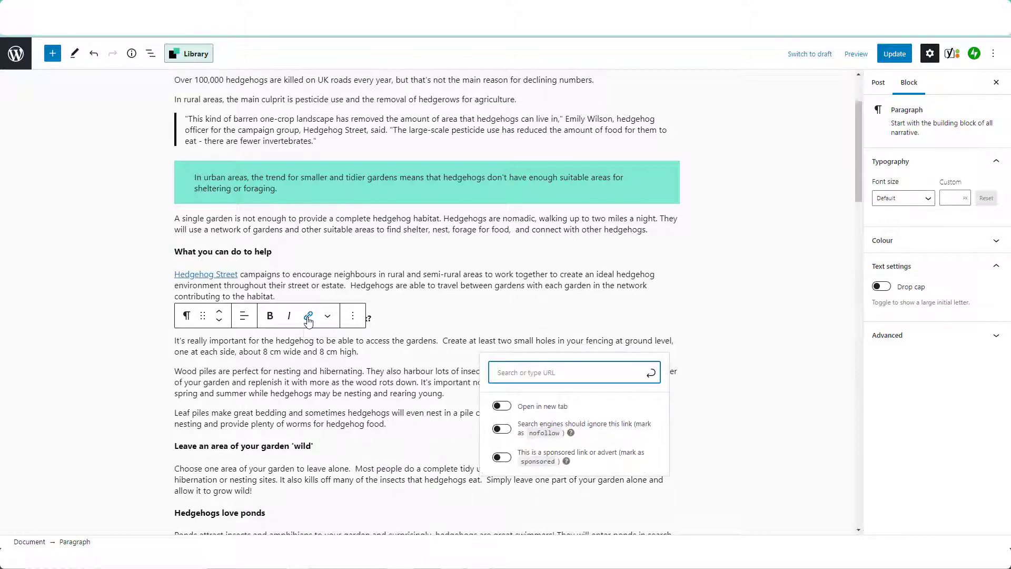
{"action": "key", "text": "ctrl+v"}
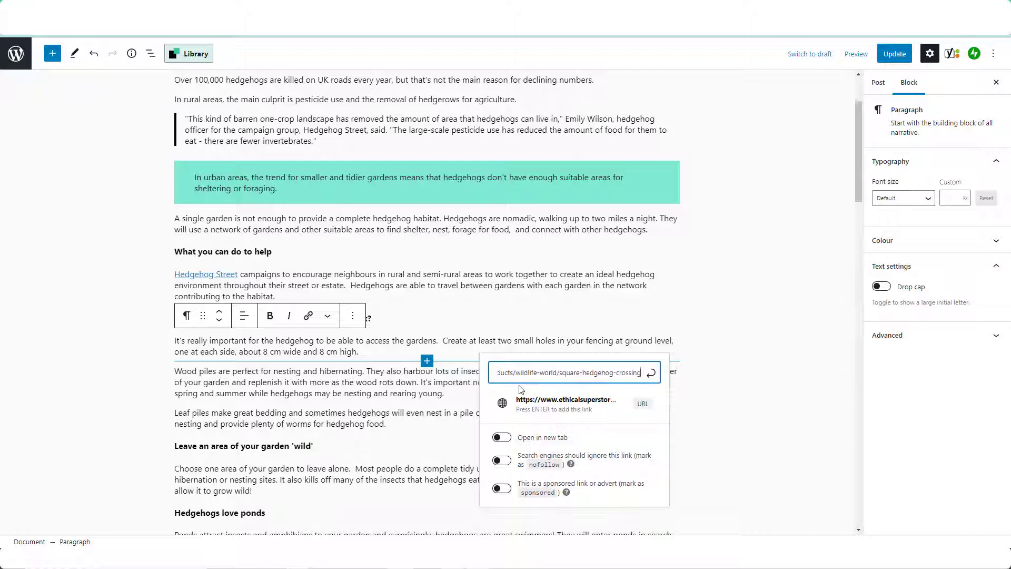
{"action": "left_click", "coordinate": [509, 441]}
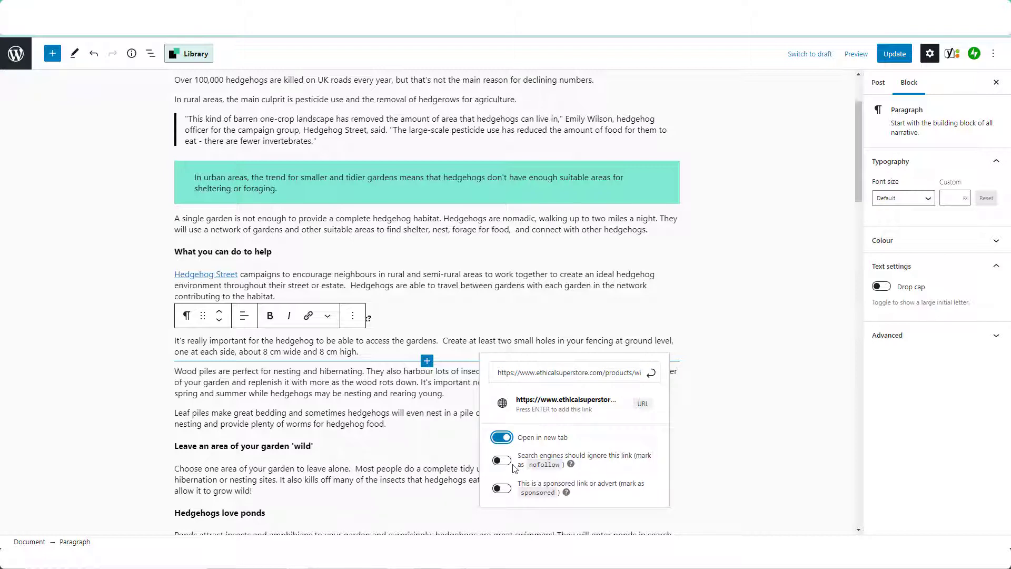
{"action": "left_click", "coordinate": [502, 460]}
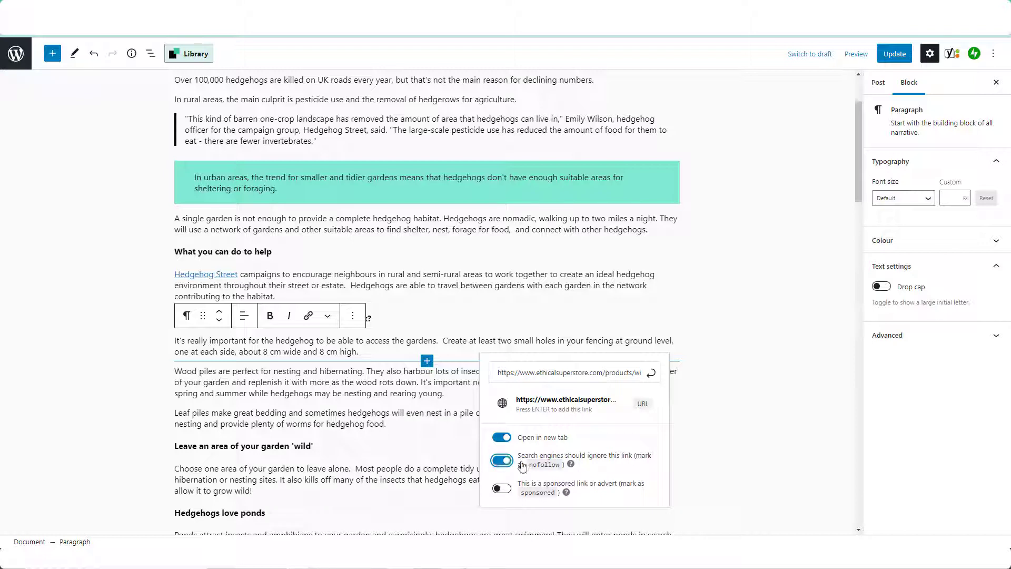
{"action": "left_click", "coordinate": [567, 412]}
{"action": "left_click", "coordinate": [687, 397]}
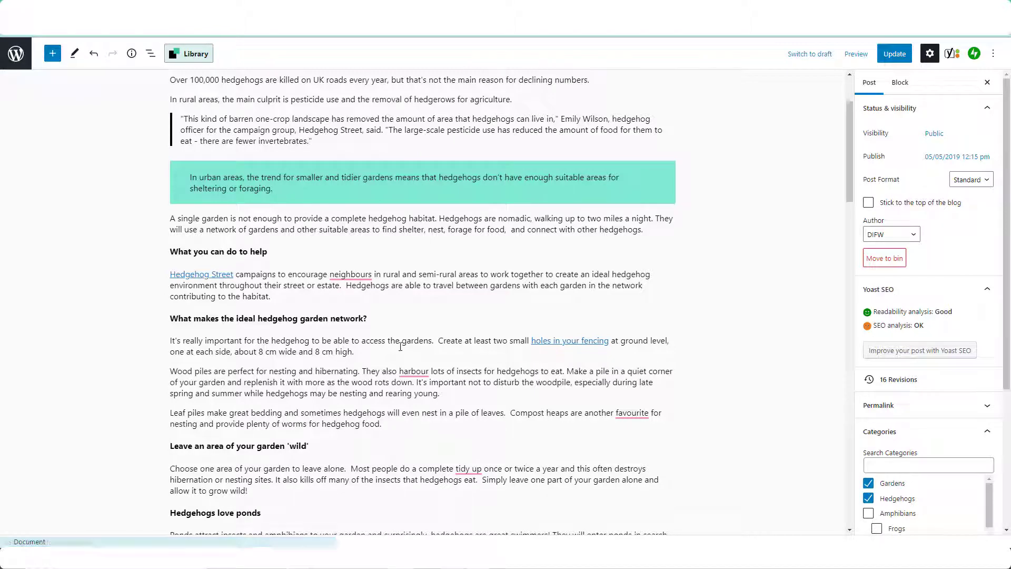
Step: Add a new line 'Buy hedgehogs crossings' below the 8 cm high sentence
{"action": "left_click", "coordinate": [376, 353]}
{"action": "key", "text": "Return"}
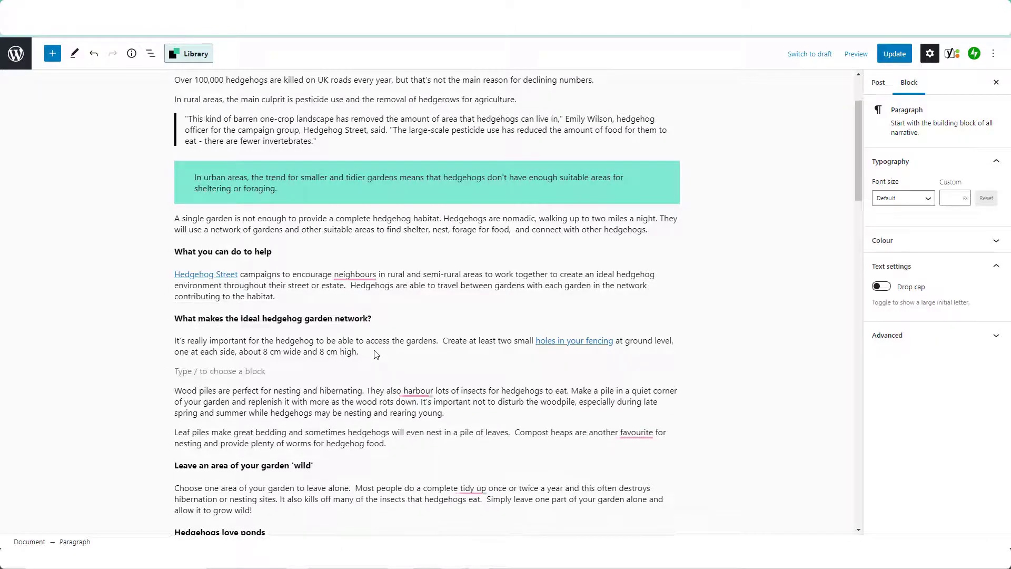
{"action": "type", "text": "Buy hedge"}
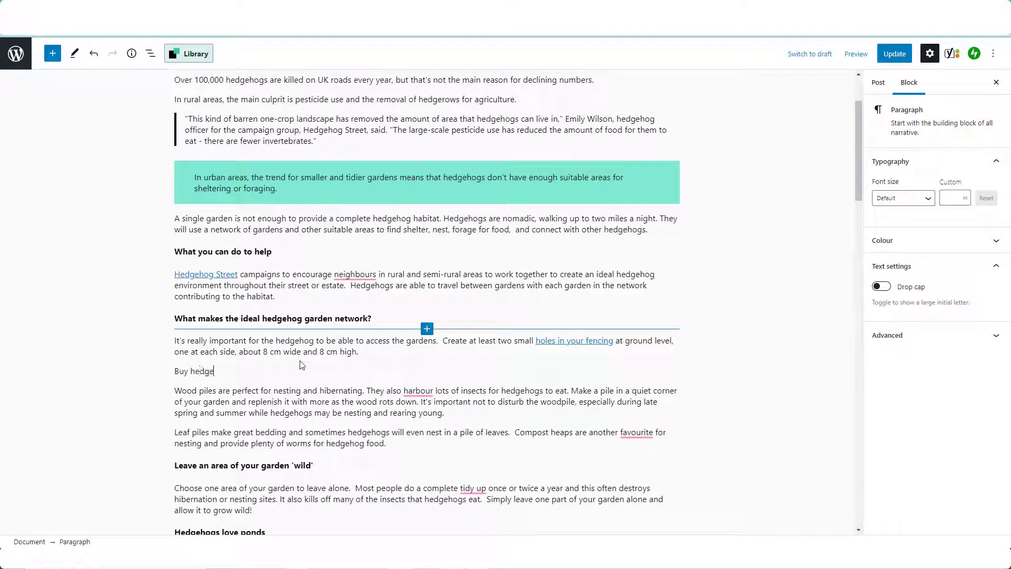
{"action": "type", "text": "hogs crossings"}
Step: Link the 'Buy hedgehogs crossings' line to the product page, marked nofollow
{"action": "left_click_drag", "start_coordinate": [301, 364], "coordinate": [175, 370]}
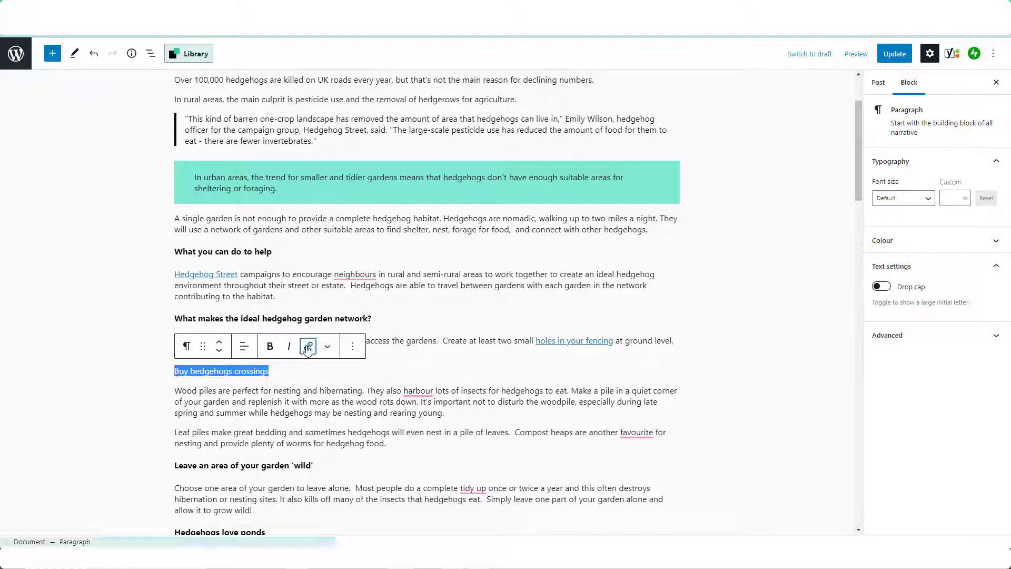
{"action": "left_click", "coordinate": [308, 348]}
{"action": "type", "text": "https://www.ethicalsuperstore.com/products/wildlife-world/square-hedgehog-crossing"}
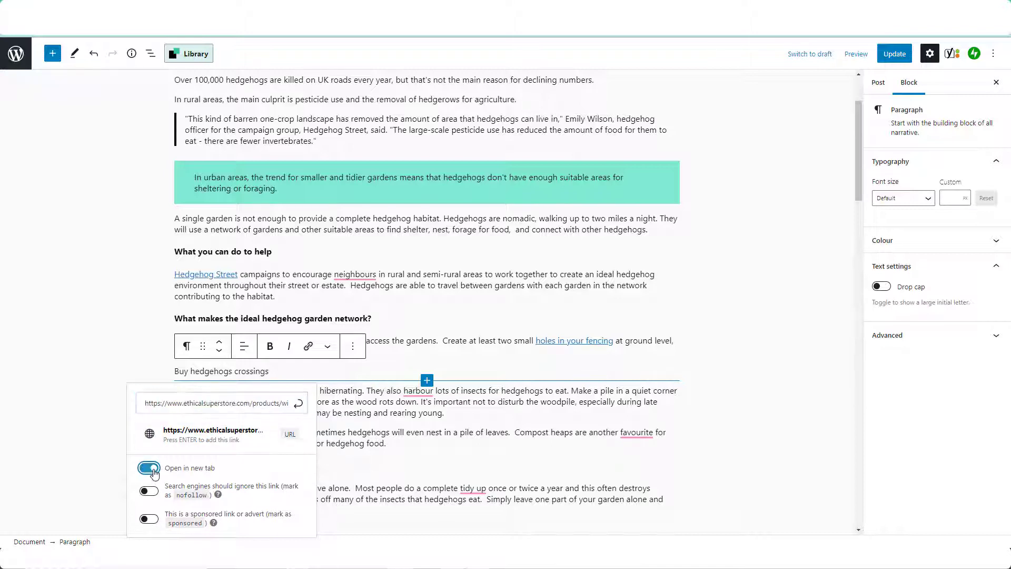
{"action": "left_click", "coordinate": [153, 493]}
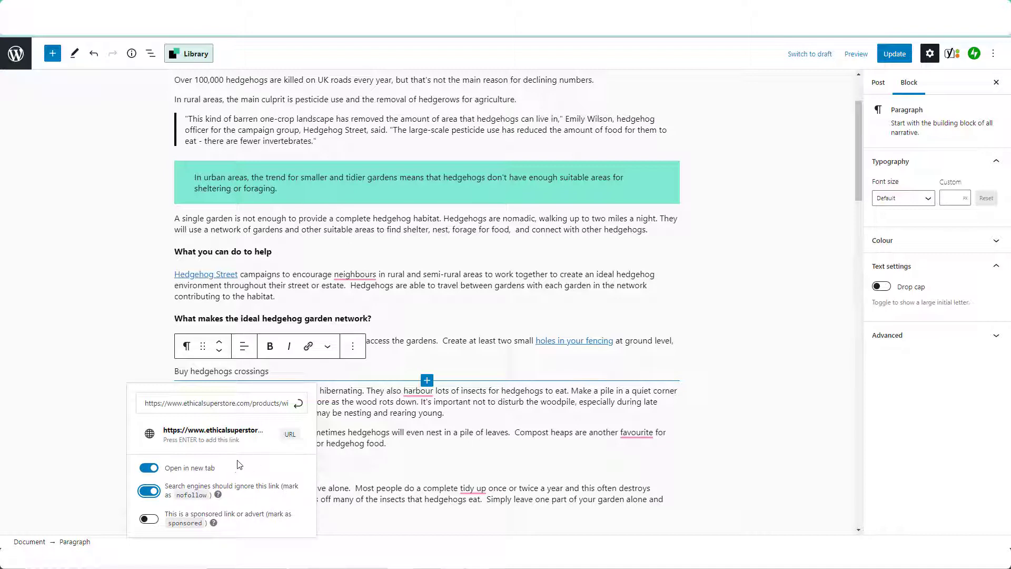
{"action": "left_click", "coordinate": [237, 444]}
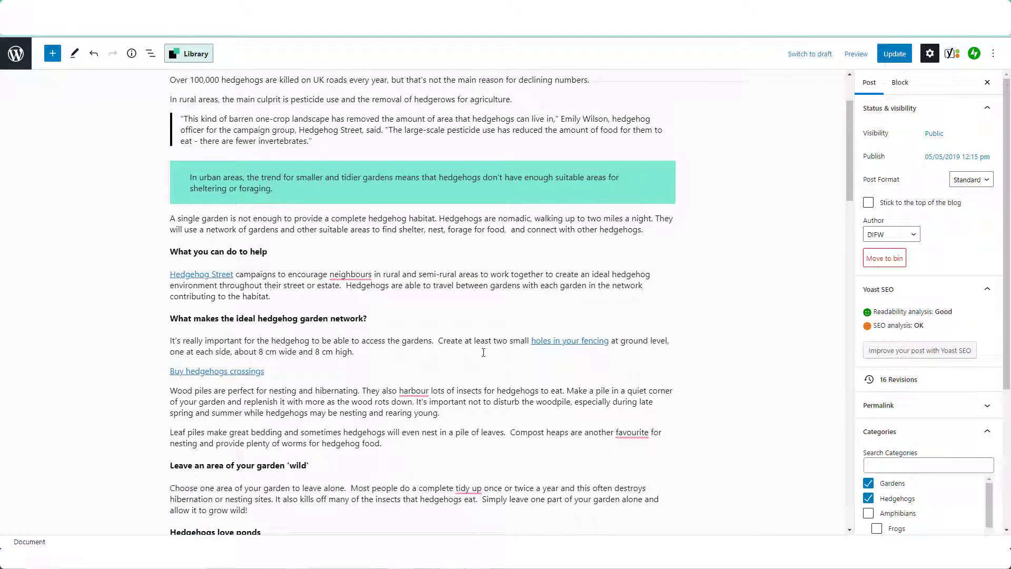
Step: Remove the product link from 'holes in your fencing'
{"action": "left_click", "coordinate": [564, 341]}
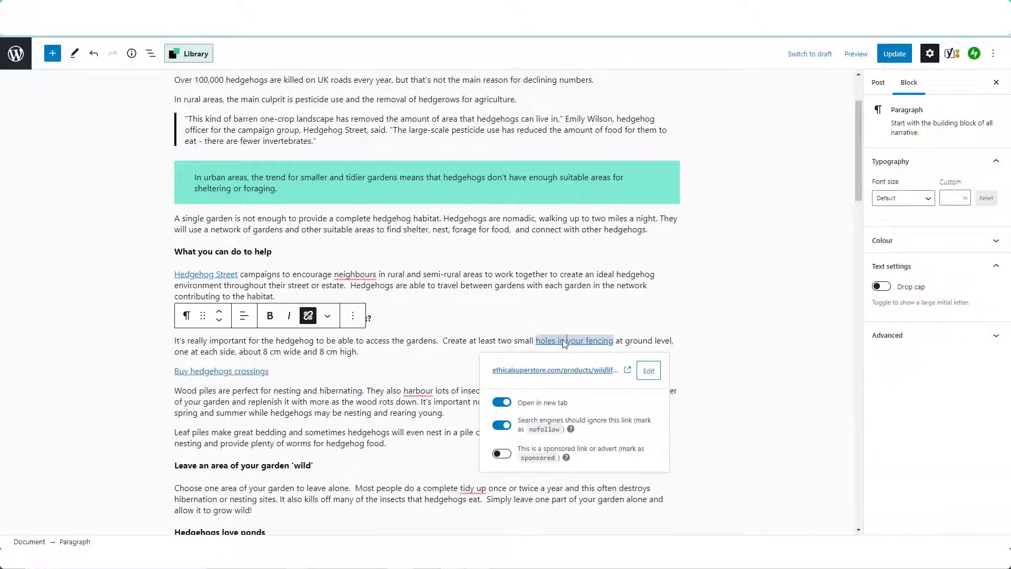
{"action": "left_click", "coordinate": [308, 315]}
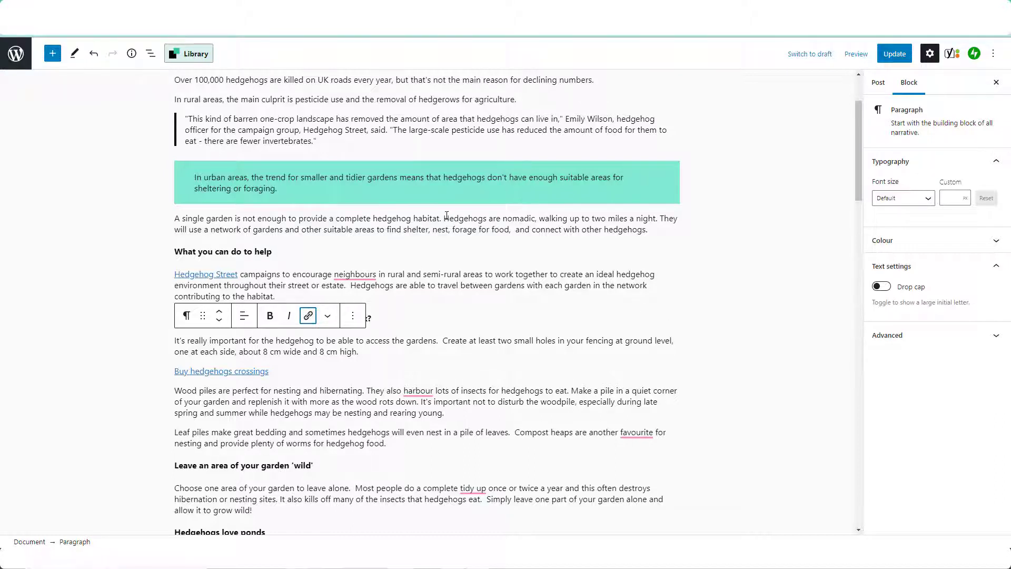
Step: Dismiss a link box on 'Hedgehogs are' without linking, then update the post
{"action": "left_click_drag", "start_coordinate": [444, 218], "coordinate": [503, 218]}
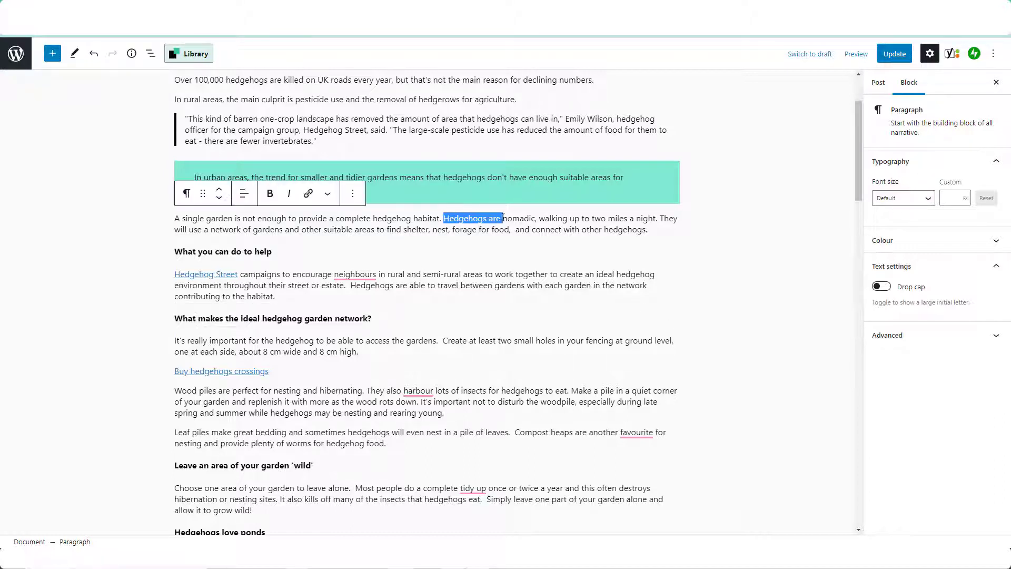
{"action": "left_click", "coordinate": [310, 195]}
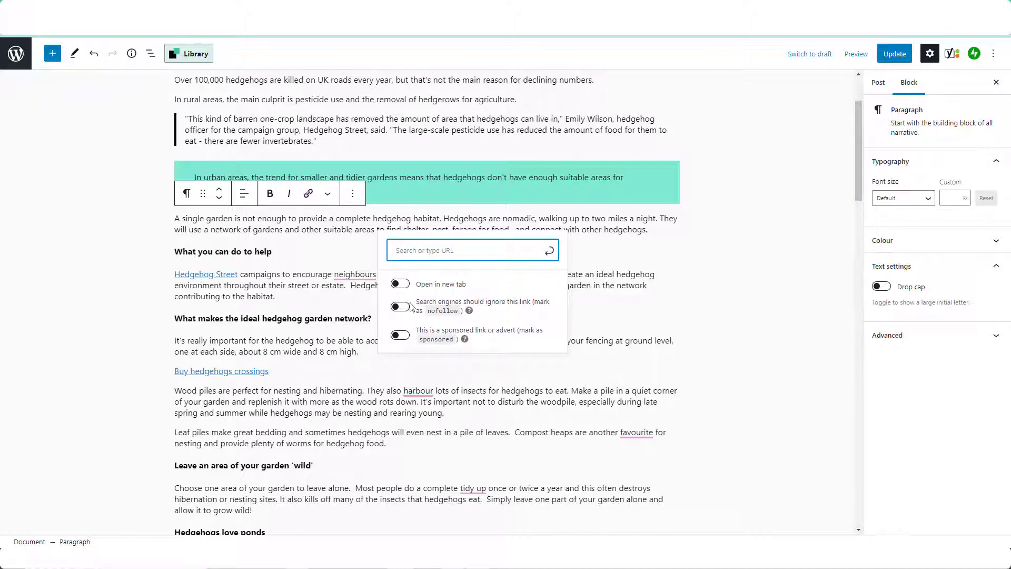
{"action": "left_click", "coordinate": [734, 294]}
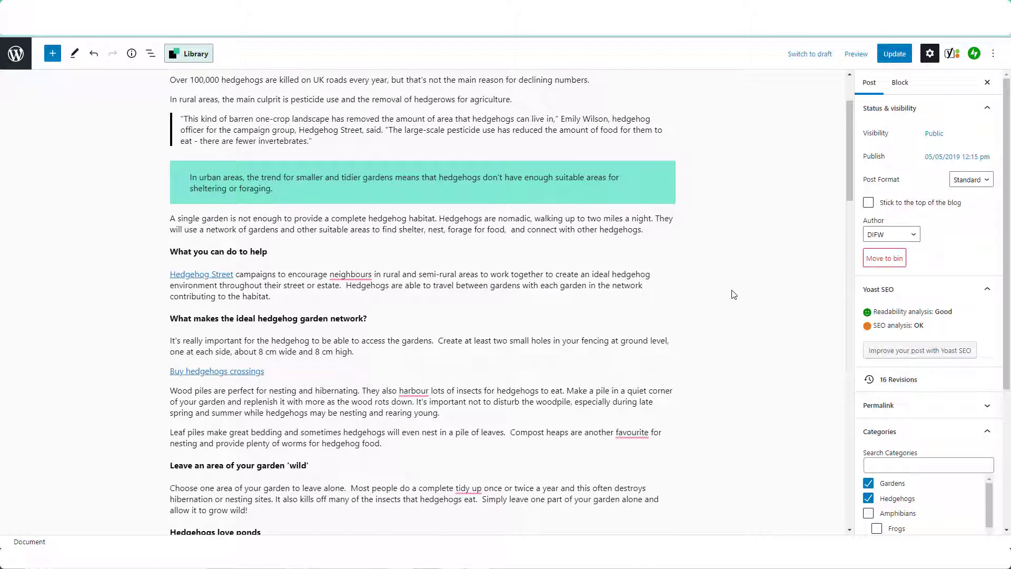
{"action": "left_click", "coordinate": [894, 54]}
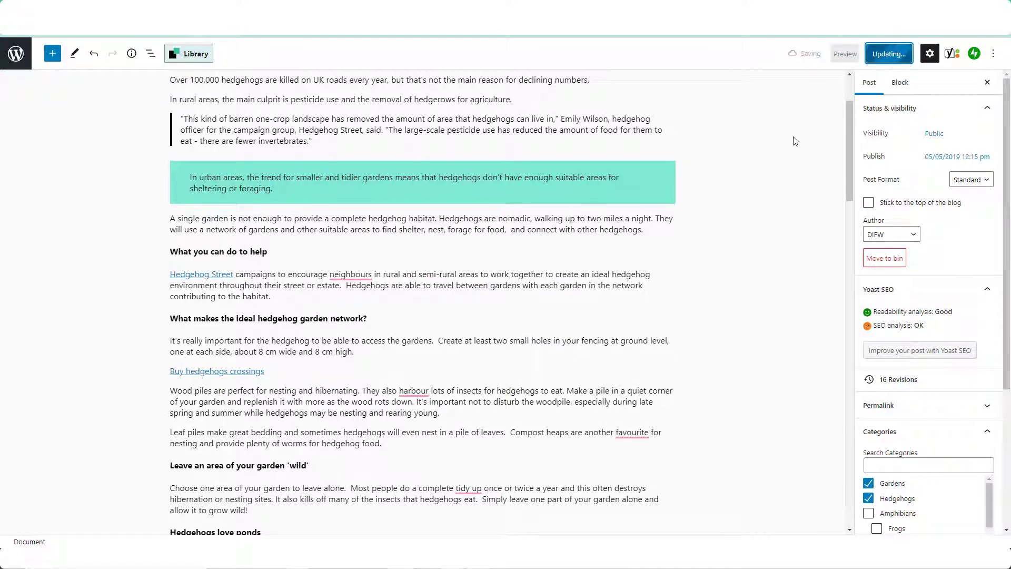